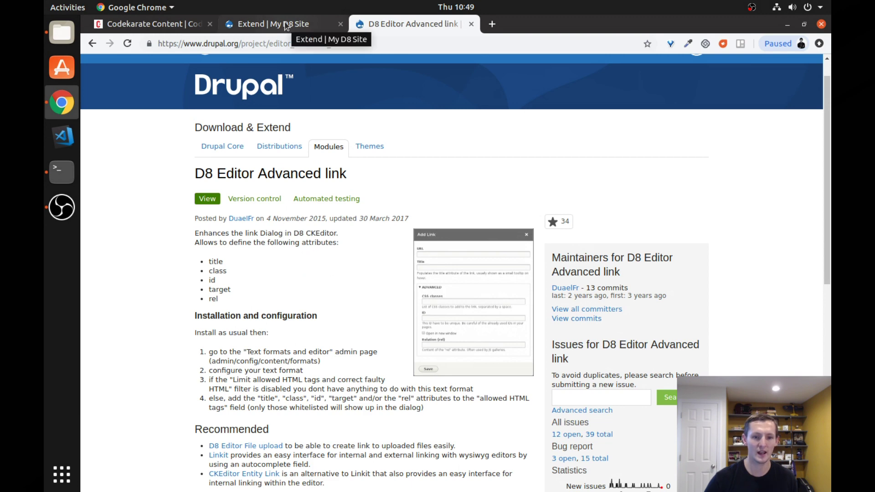
# View the enlarged Add Link dialog screenshot on the D8 Editor Advanced link project page and close it.
pyautogui.click(477, 321)
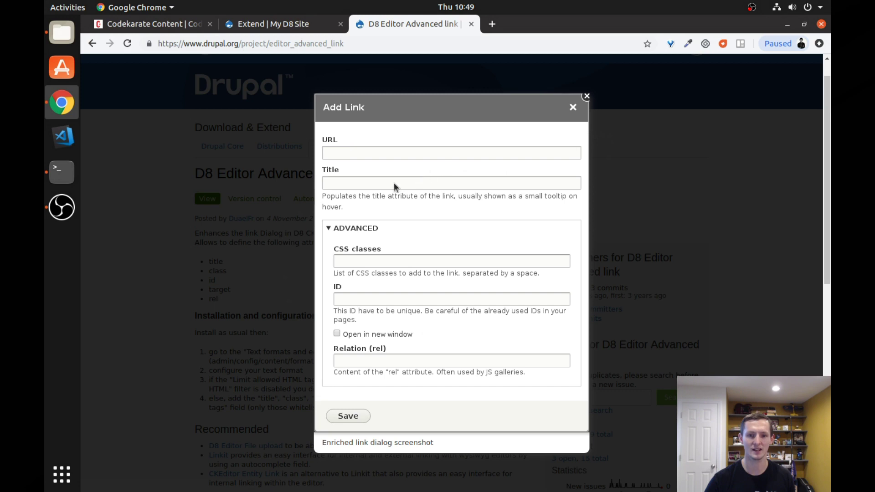
pyautogui.click(586, 96)
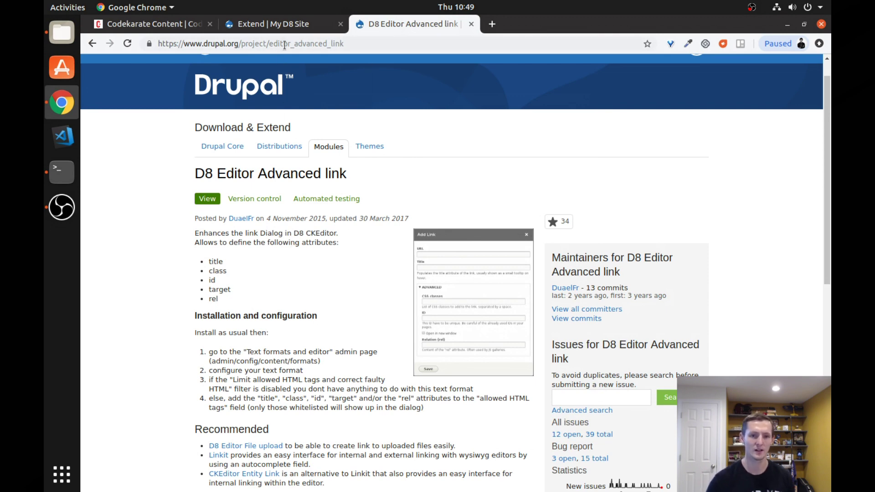
# Filter the My D8 Site module list by "link" and expand the Advanced Link module's details.
pyautogui.click(290, 28)
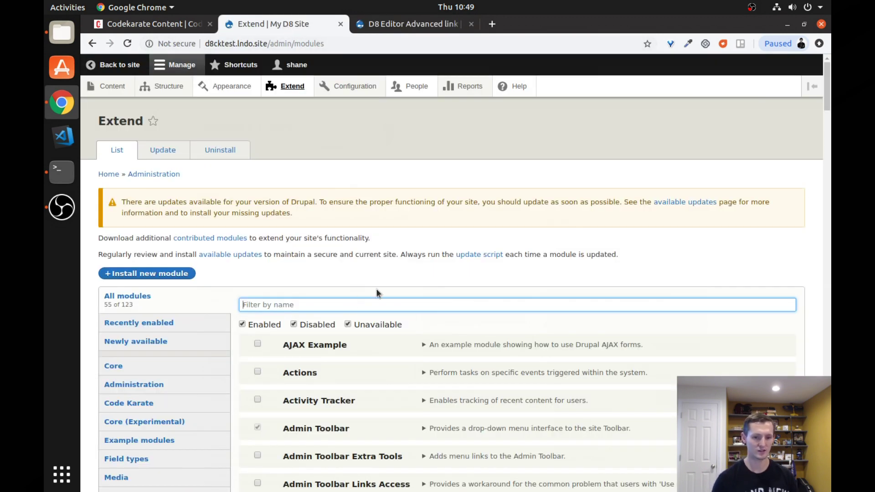
pyautogui.write('link')
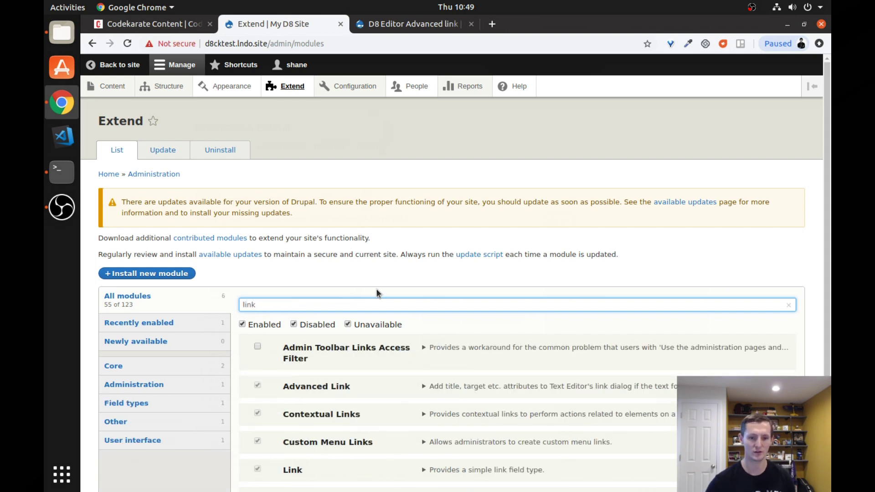
pyautogui.scroll(-1, 376, 294)
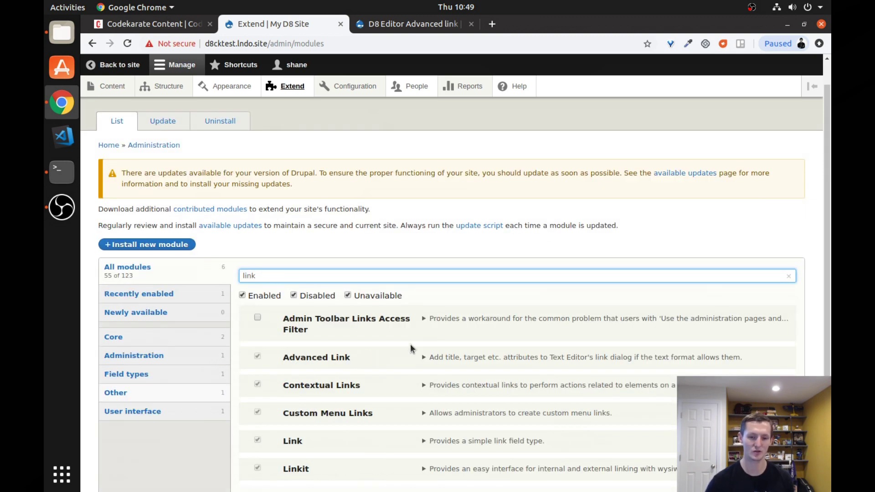
pyautogui.click(424, 359)
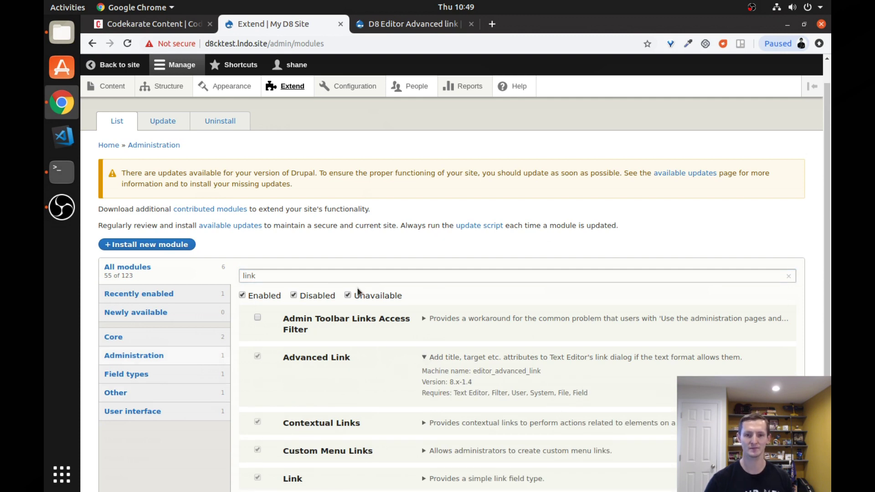
# Open the configuration of the Basic HTML text format.
pyautogui.moveTo(354, 87)
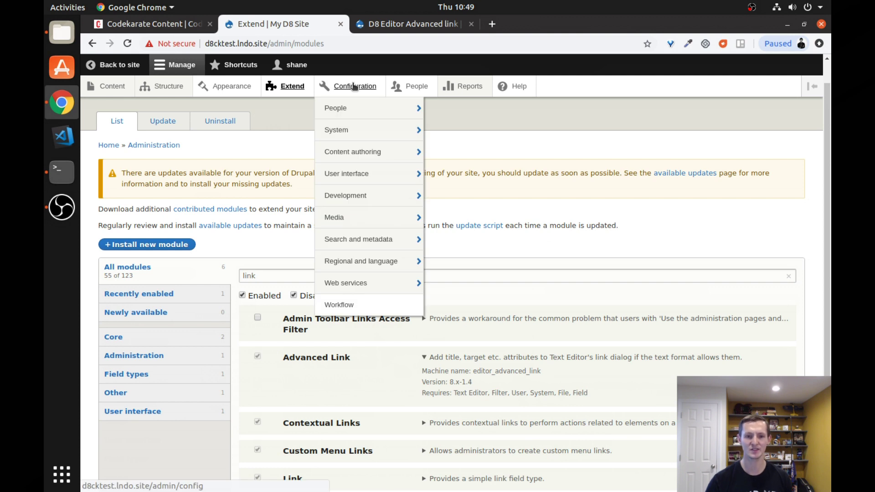
pyautogui.moveTo(377, 154)
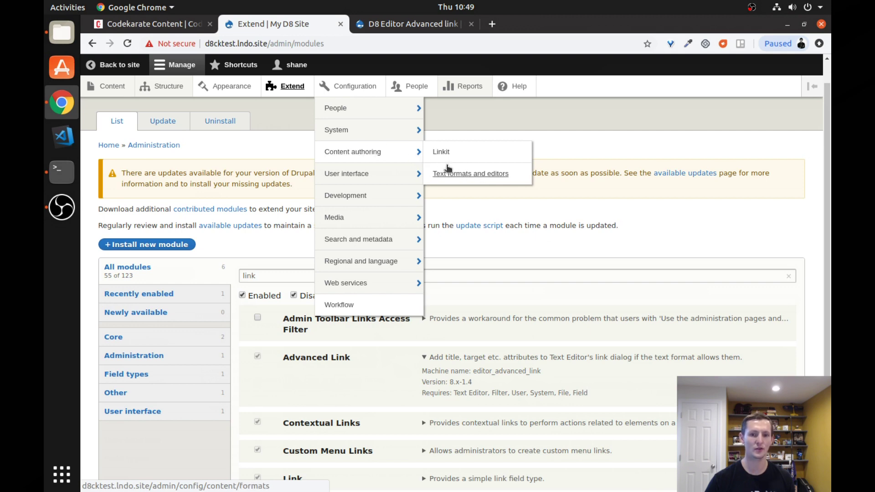
pyautogui.click(496, 174)
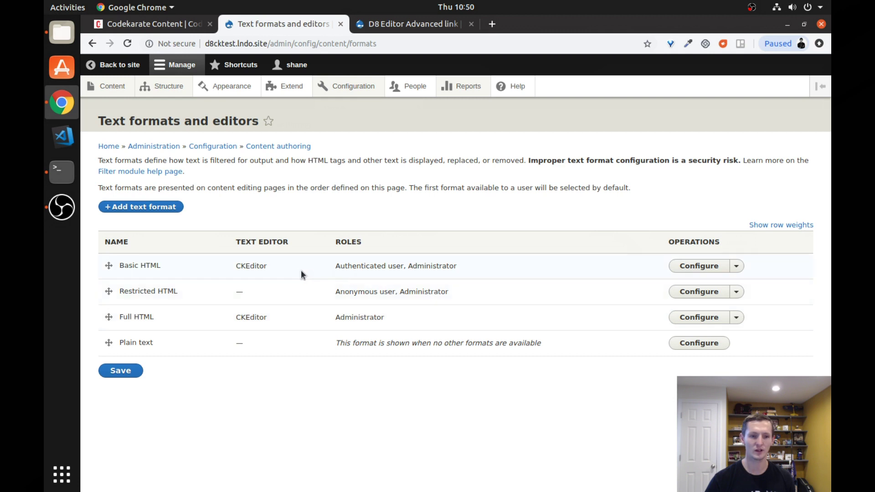
pyautogui.click(699, 267)
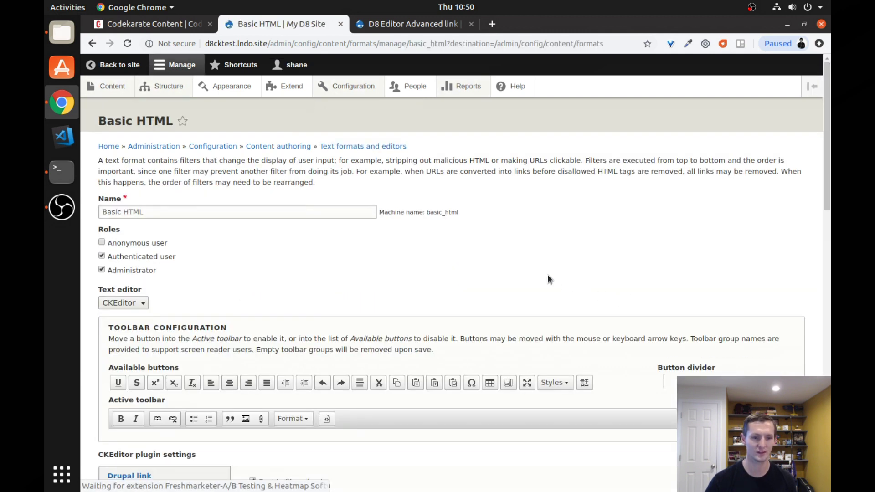
pyautogui.scroll(-3, 528, 247)
pyautogui.scroll(-5, 528, 247)
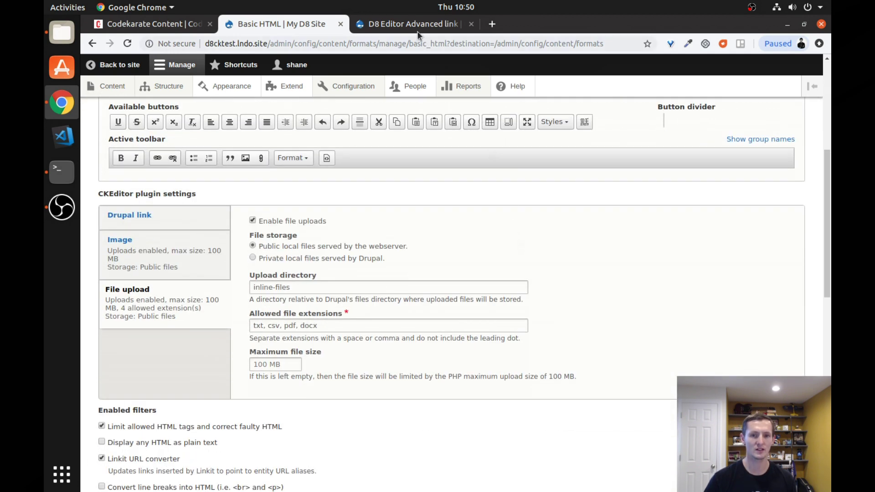
# Check the installation and configuration instructions on the Advanced link project page, then return to the Basic HTML configuration.
pyautogui.click(418, 33)
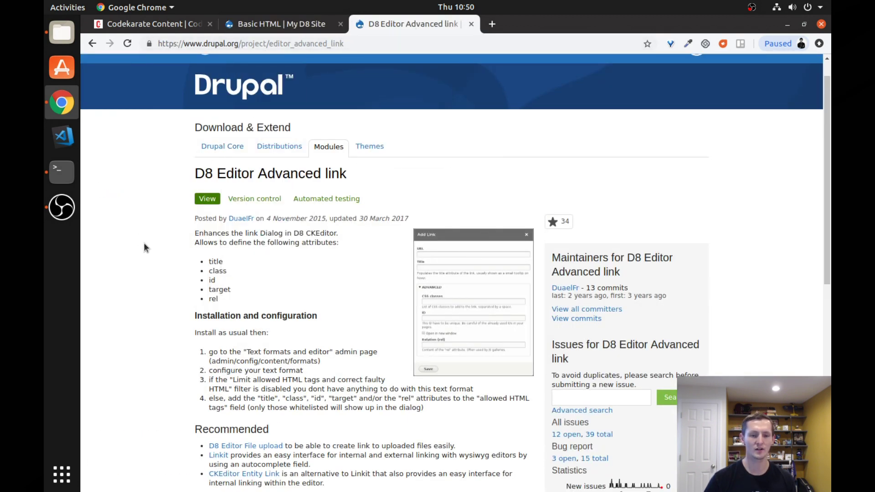
pyautogui.scroll(-1, 146, 244)
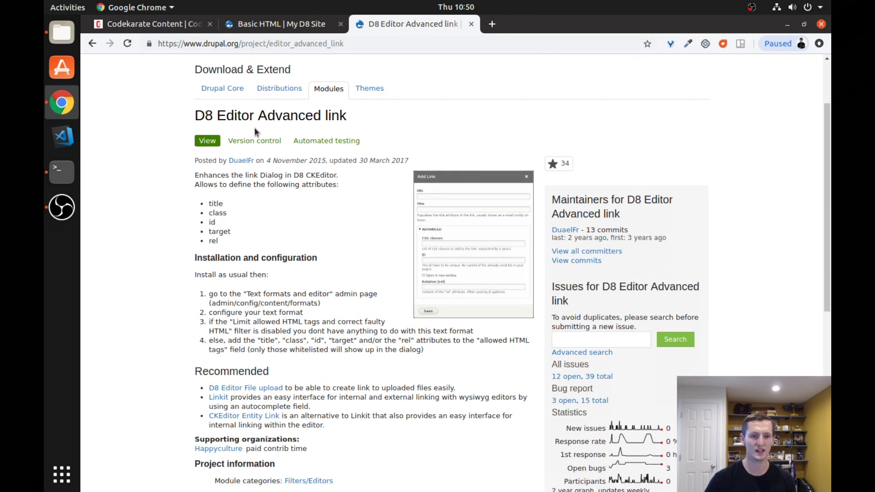
pyautogui.scroll(-1, 364, 283)
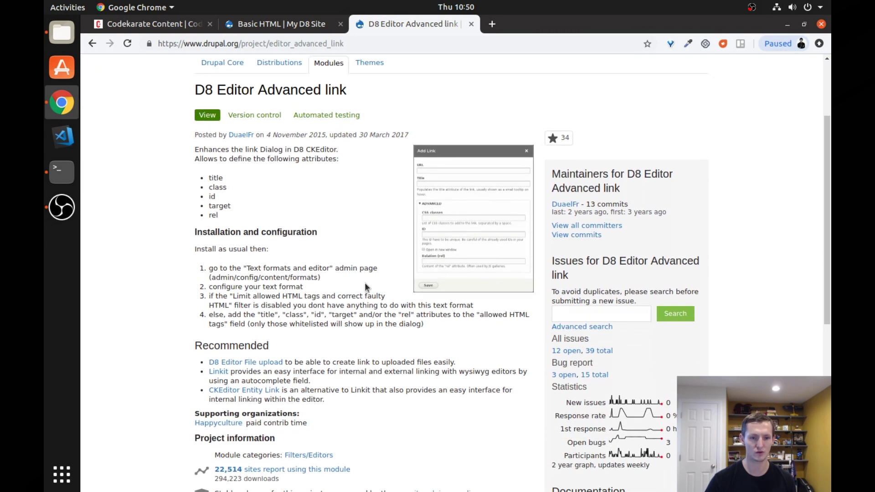
pyautogui.click(287, 31)
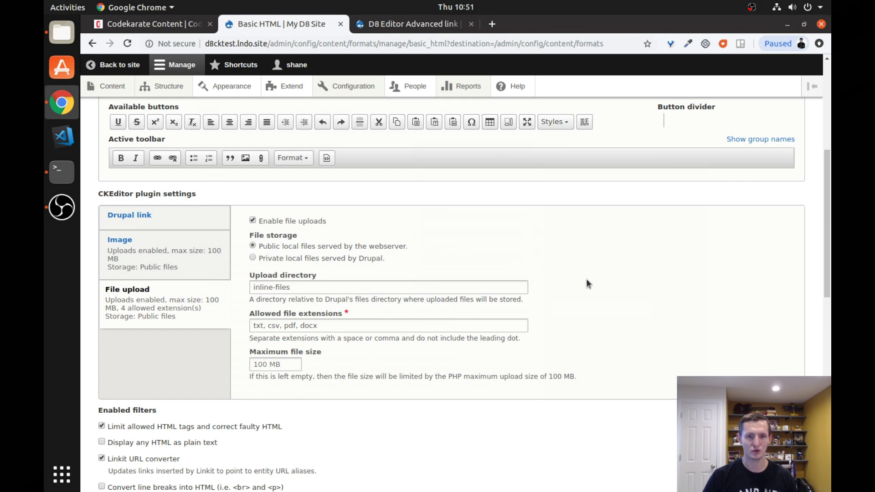
# Review the Basic HTML format's toolbar, plugin settings and enabled filters through to the Allowed HTML tags.
pyautogui.scroll(4, 586, 278)
pyautogui.scroll(1, 586, 282)
pyautogui.scroll(-2, 586, 282)
pyautogui.scroll(2, 569, 281)
pyautogui.scroll(-4, 554, 275)
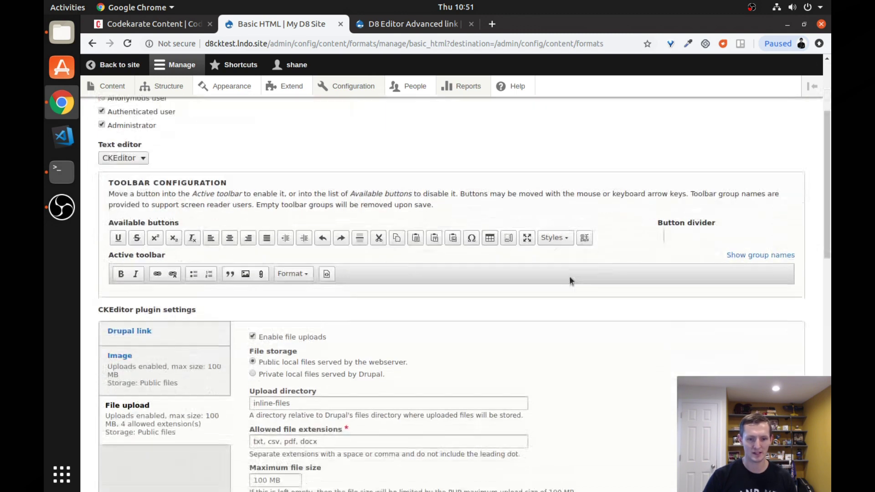
pyautogui.scroll(-3, 571, 279)
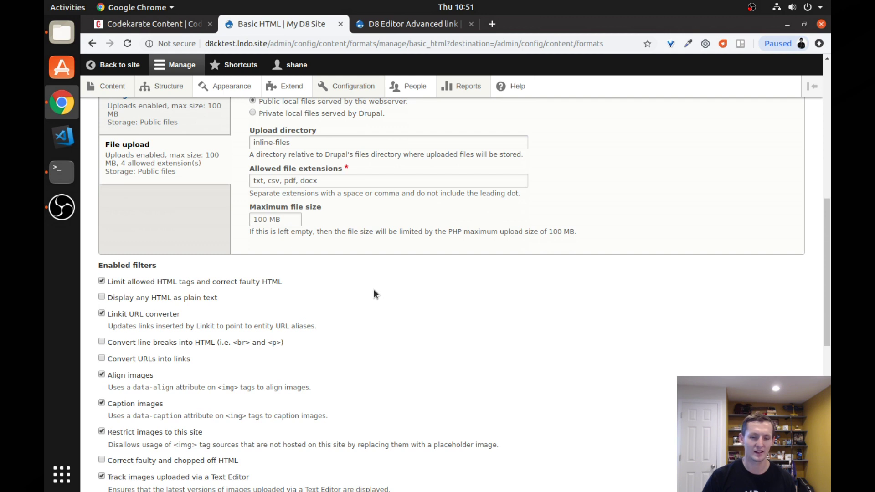
pyautogui.scroll(-5, 385, 301)
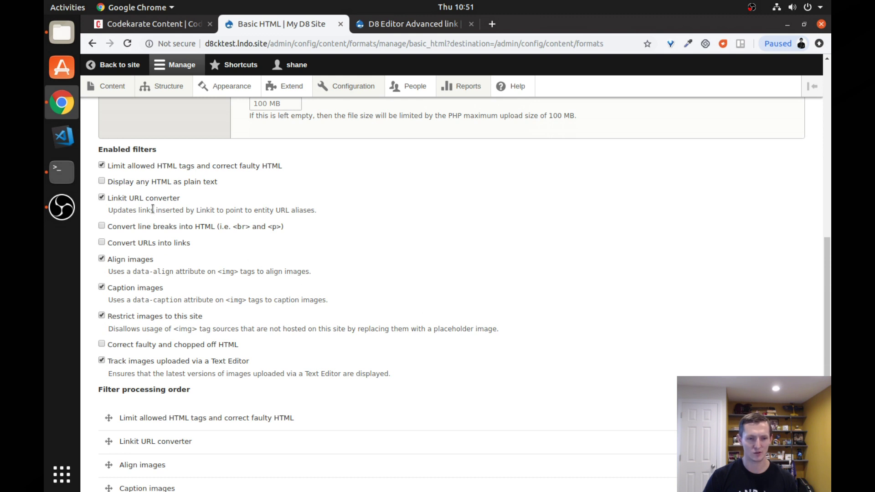
pyautogui.scroll(-12, 430, 245)
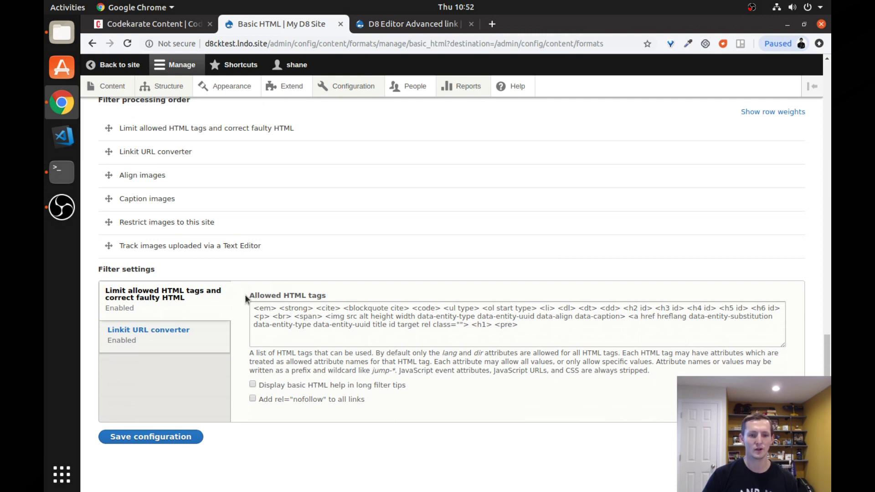
# Remove the ="" after class in the <a> tag of the Allowed HTML tags, and save the text format configuration.
pyautogui.click(573, 325)
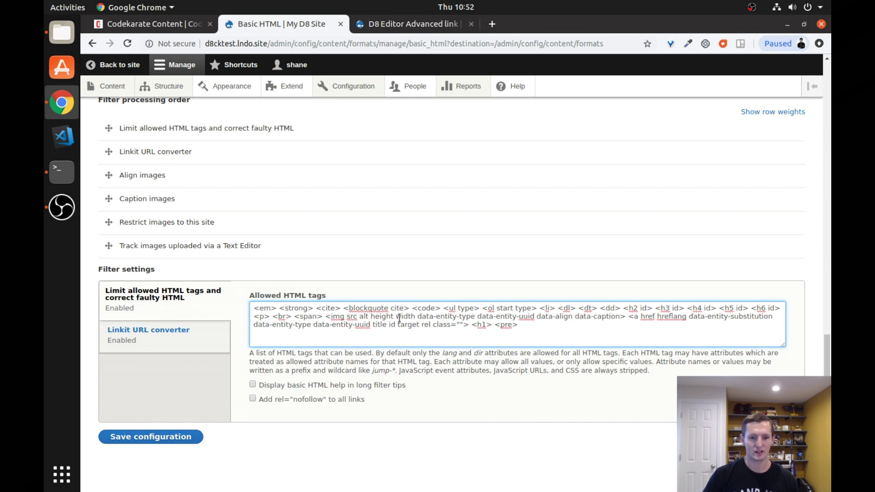
pyautogui.moveTo(639, 316); pyautogui.dragTo(630, 315)
pyautogui.click(631, 328)
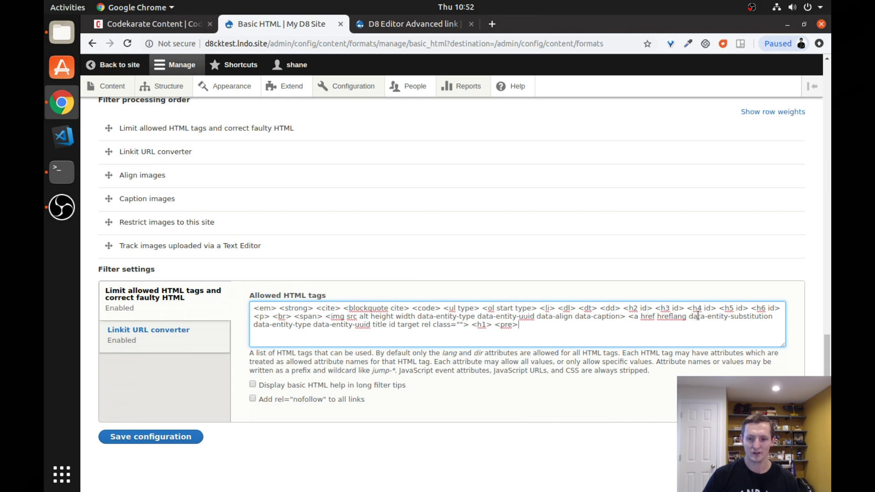
pyautogui.doubleClick(392, 324)
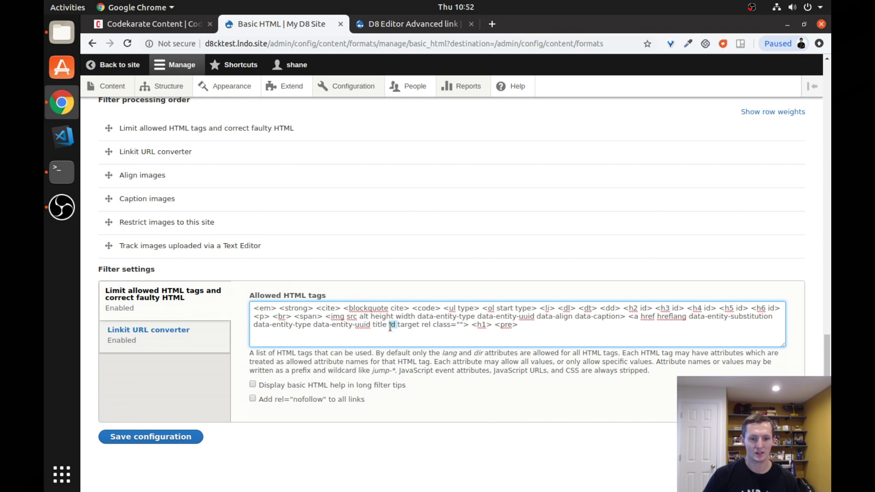
pyautogui.moveTo(449, 324); pyautogui.dragTo(464, 326)
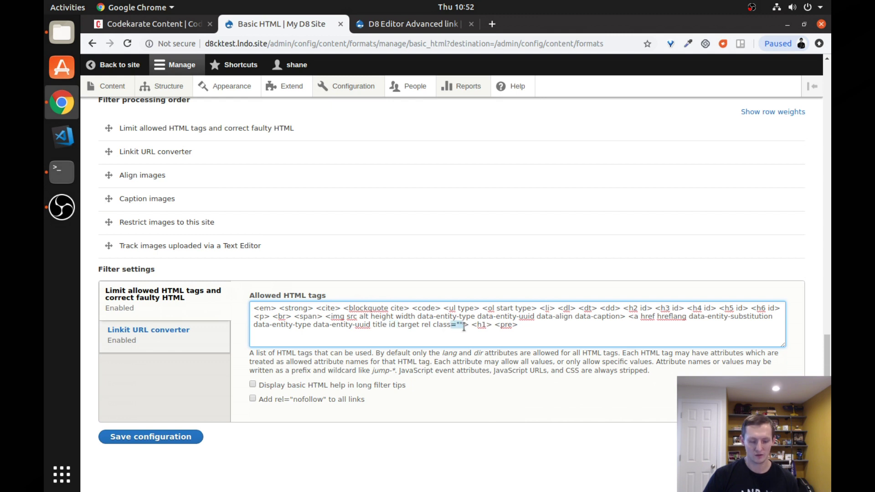
pyautogui.press('BackSpace')
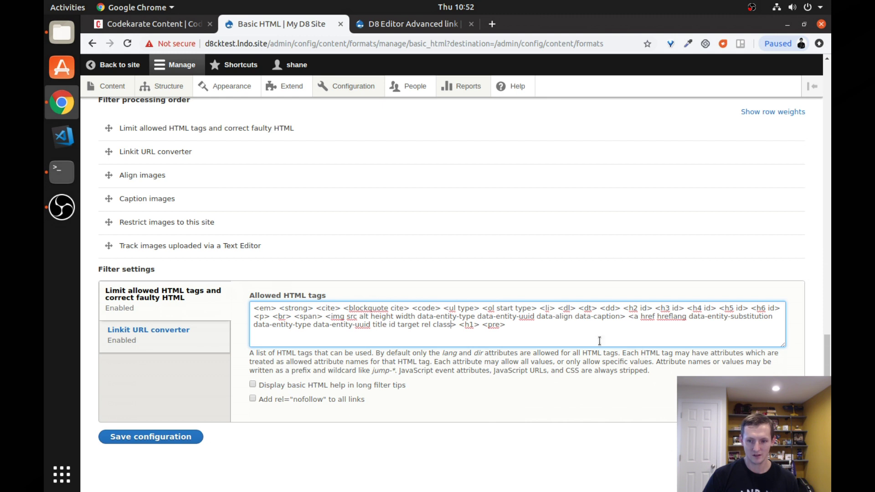
pyautogui.moveTo(373, 326); pyautogui.dragTo(449, 326)
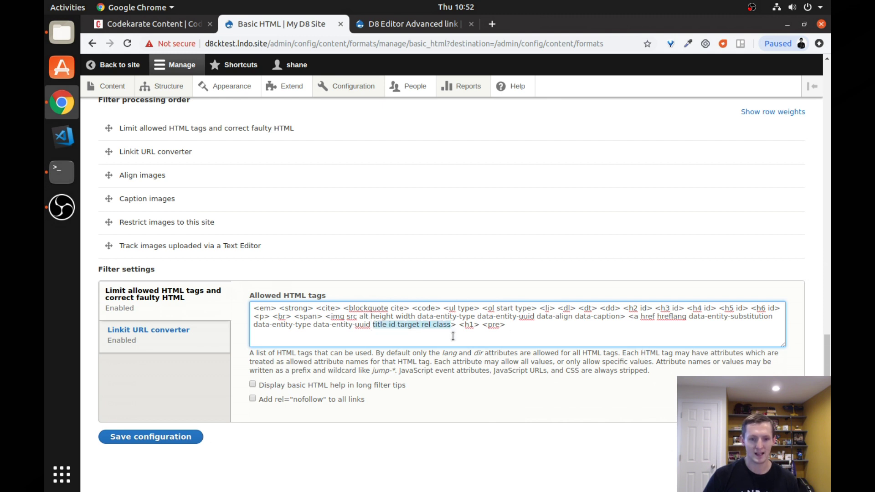
pyautogui.click(451, 337)
pyautogui.click(191, 436)
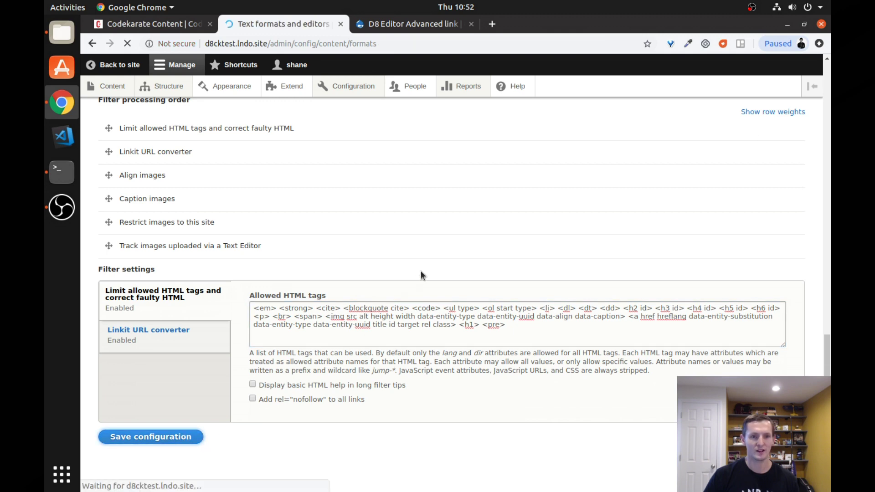
# Open Article 1 from the site's home page for editing.
pyautogui.click(111, 147)
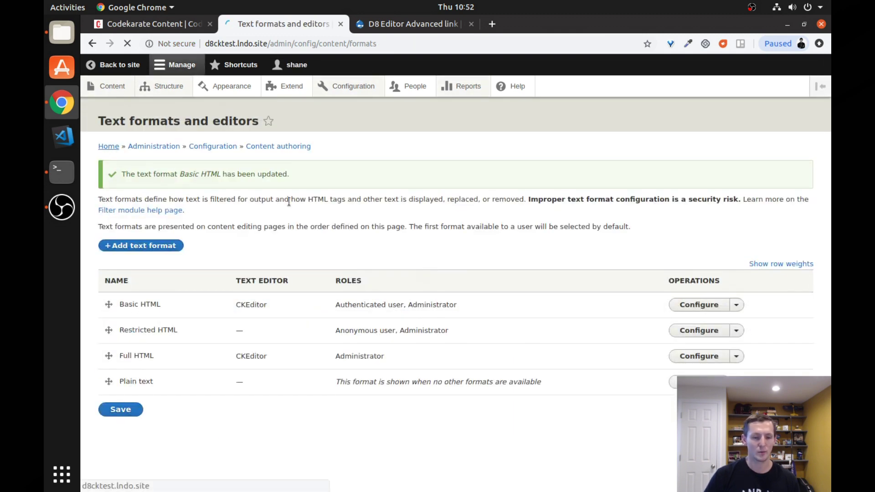
pyautogui.scroll(-8, 462, 329)
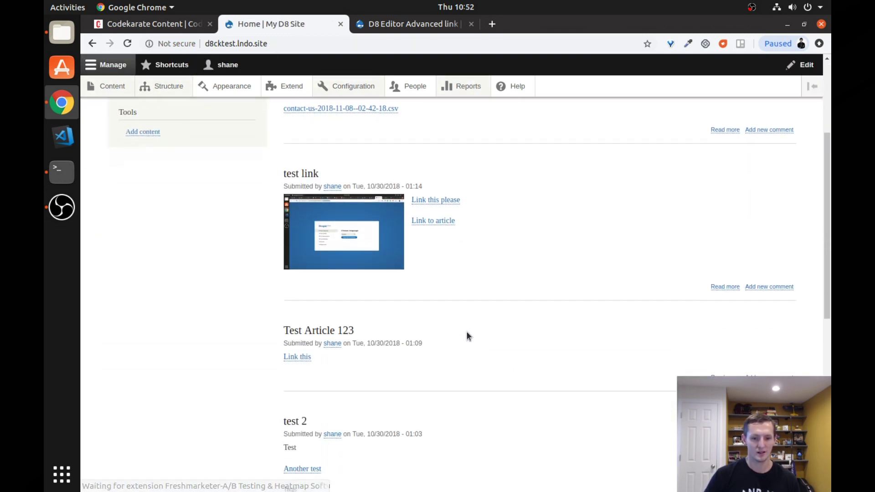
pyautogui.click(303, 383)
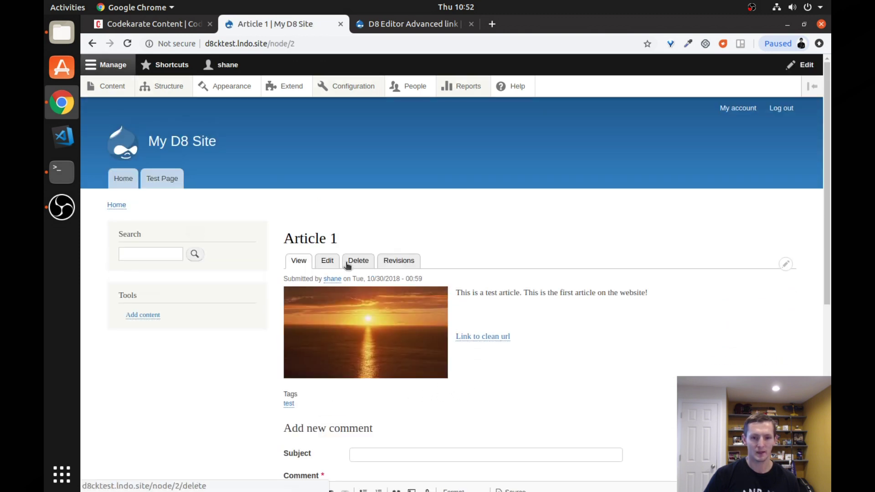
pyautogui.click(329, 261)
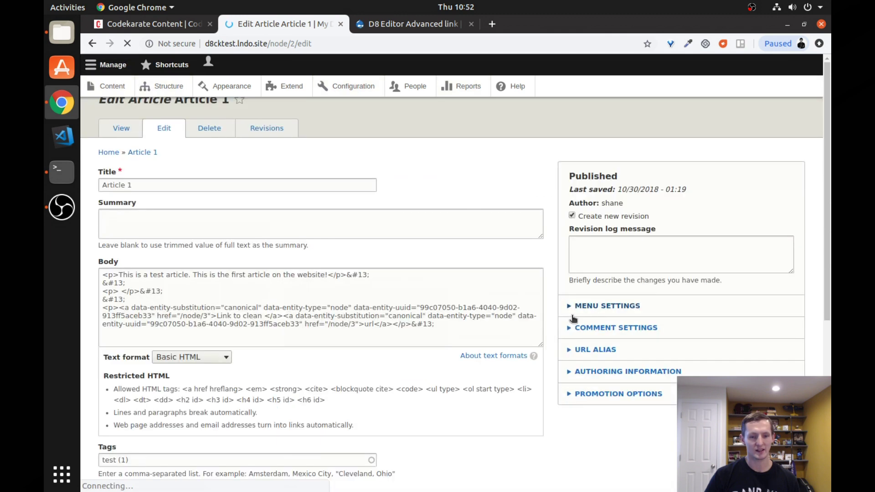
pyautogui.scroll(-1, 408, 341)
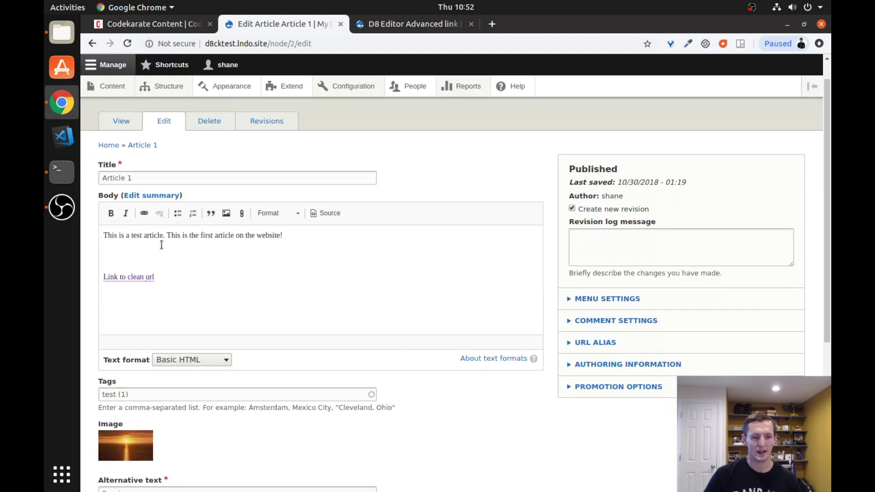
pyautogui.moveTo(167, 235); pyautogui.dragTo(234, 236)
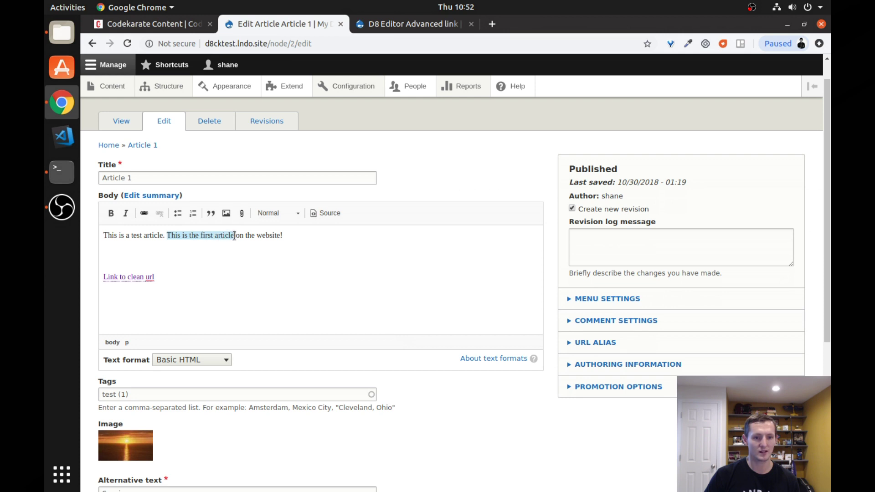
pyautogui.click(146, 214)
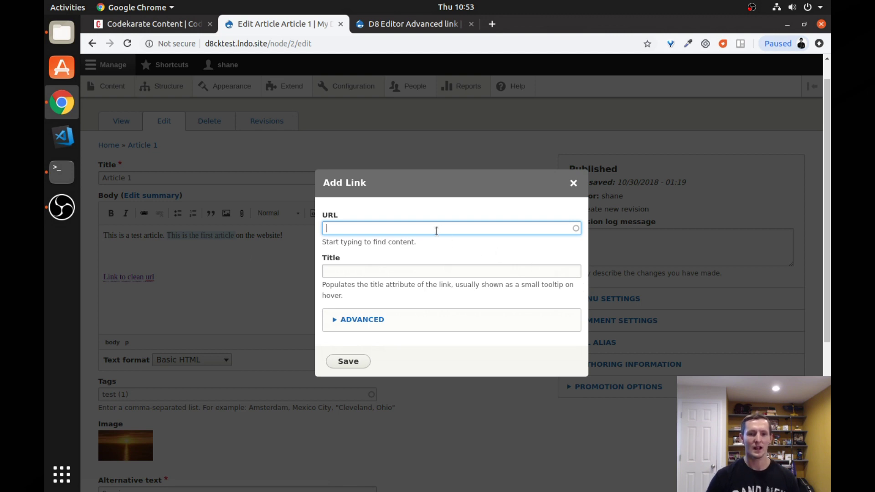
pyautogui.write('http')
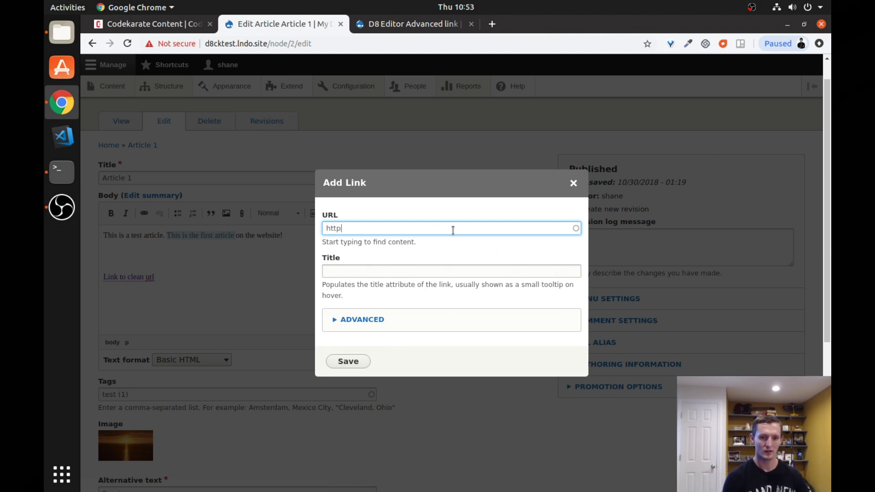
pyautogui.write('://google.com')
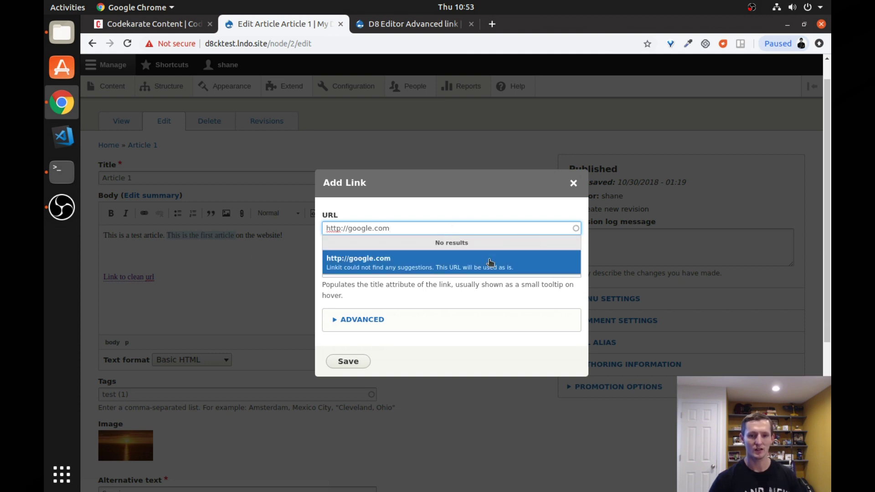
pyautogui.click(445, 264)
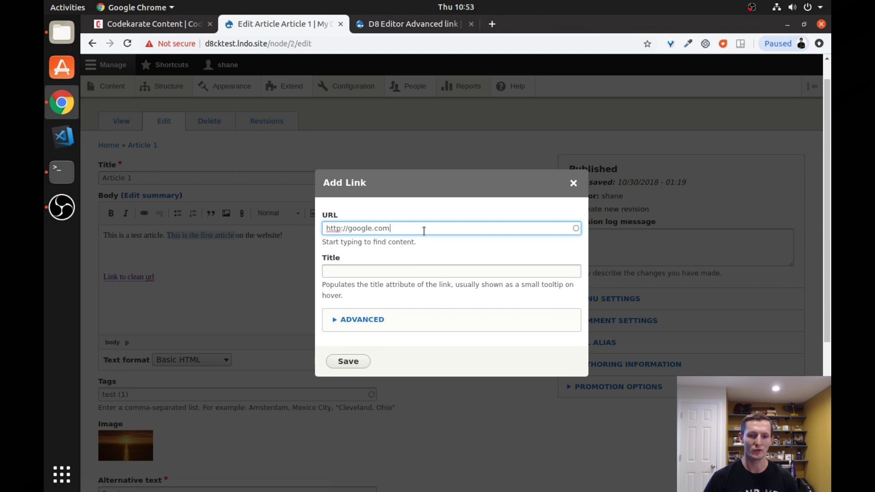
pyautogui.click(379, 270)
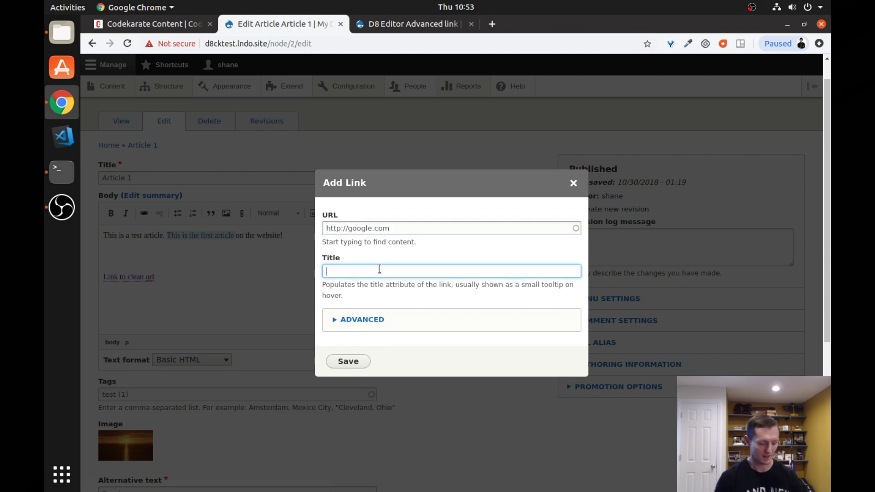
pyautogui.write('Google')
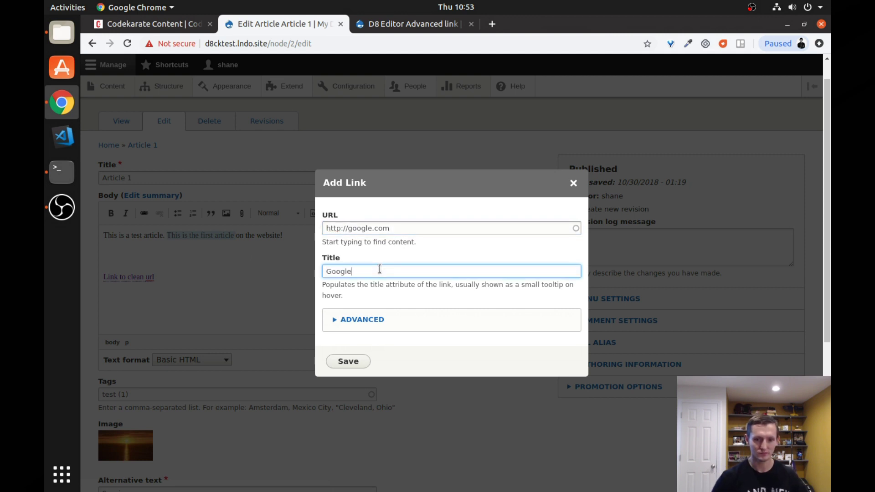
# In the link's advanced options, set the CSS class to external-link and the ID to google-link.
pyautogui.click(375, 319)
pyautogui.click(439, 281)
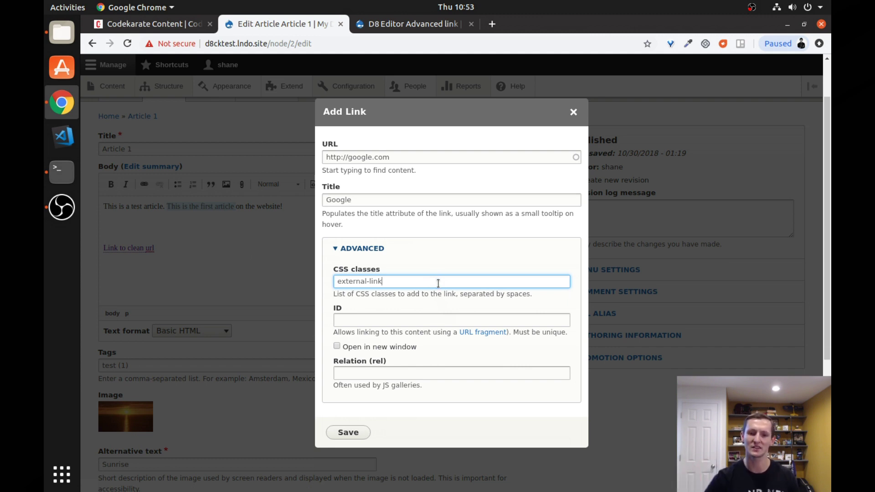
pyautogui.scroll(-1, 438, 283)
pyautogui.click(410, 319)
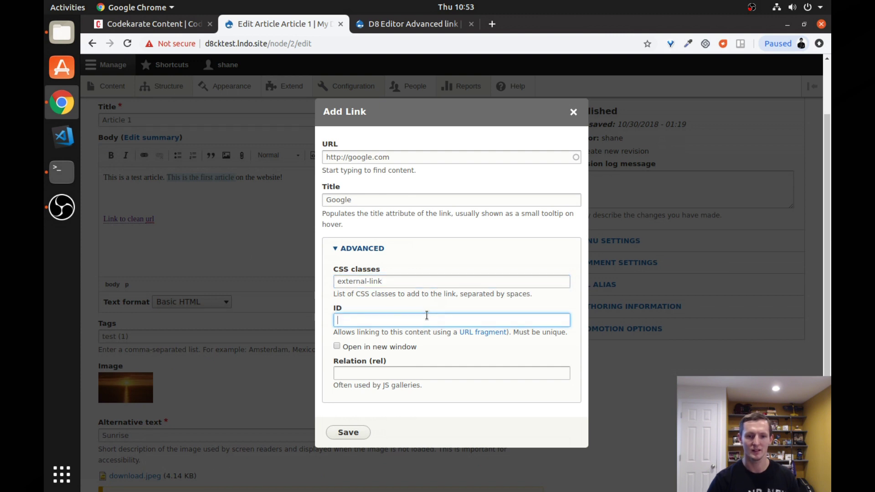
pyautogui.write('google-link')
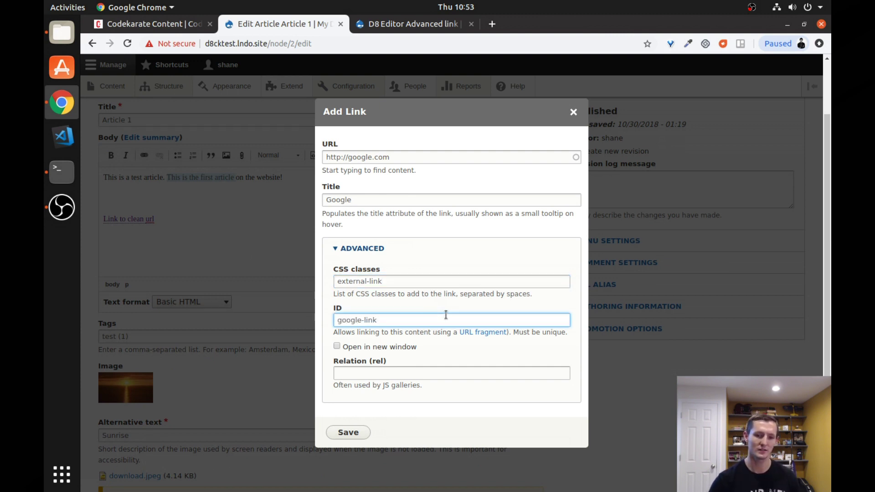
# Set the link's relation to nofollow and make it open in a new window, then save the link and the article.
pyautogui.click(362, 371)
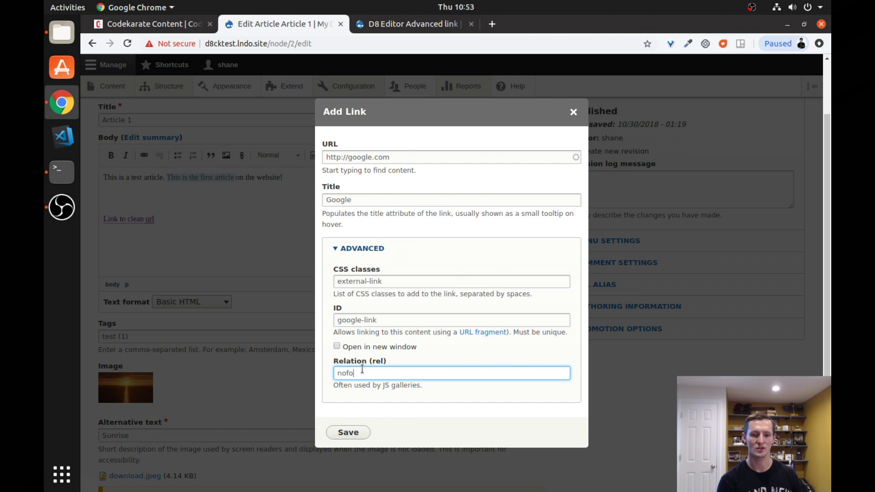
pyautogui.click(337, 346)
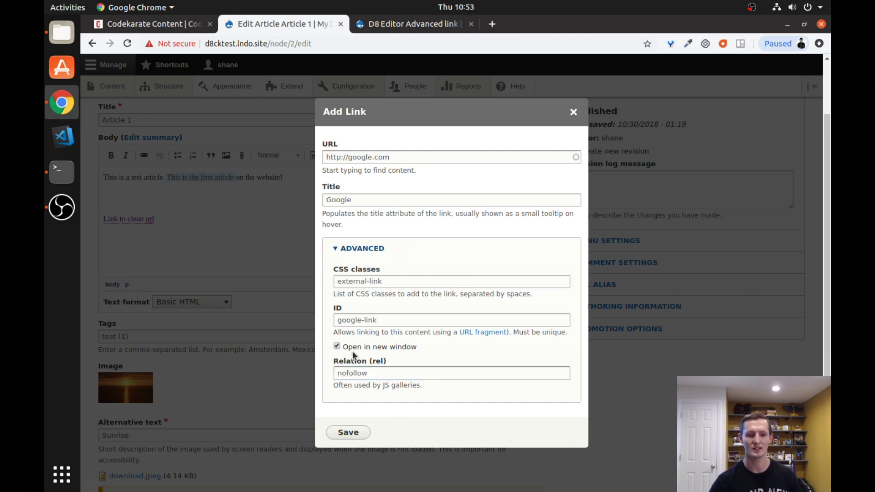
pyautogui.click(349, 433)
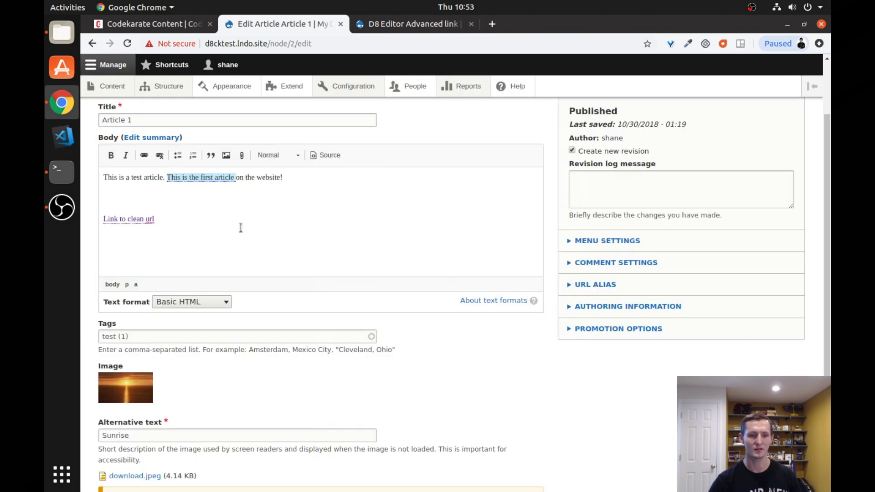
pyautogui.scroll(-4, 250, 319)
pyautogui.click(120, 433)
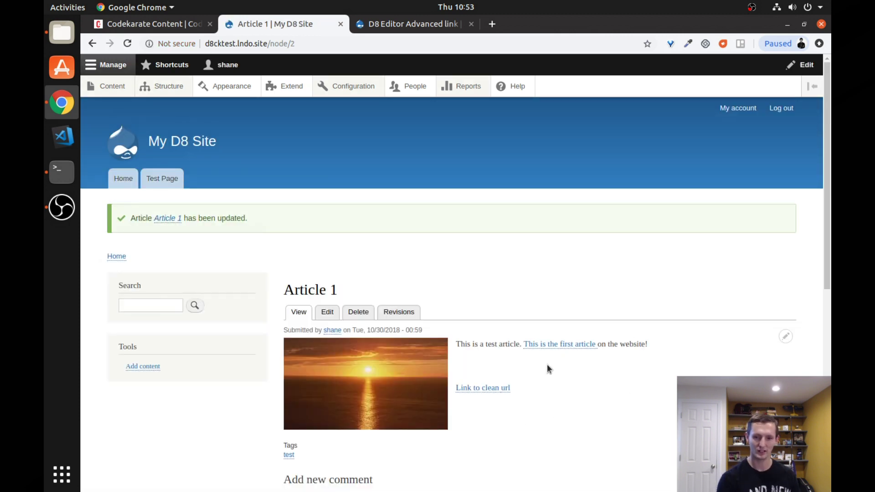
# Inspect the HTML attributes of the "This is the first article" link in the browser's developer tools.
pyautogui.hotkey('ctrl', 'shift', 'i')
pyautogui.scroll(-2, 501, 253)
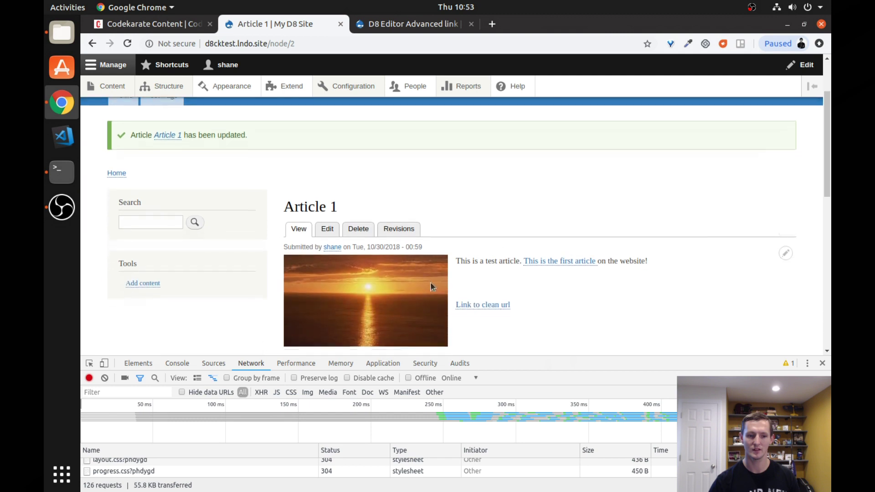
pyautogui.hotkey('ctrl', 'shift', 'c')
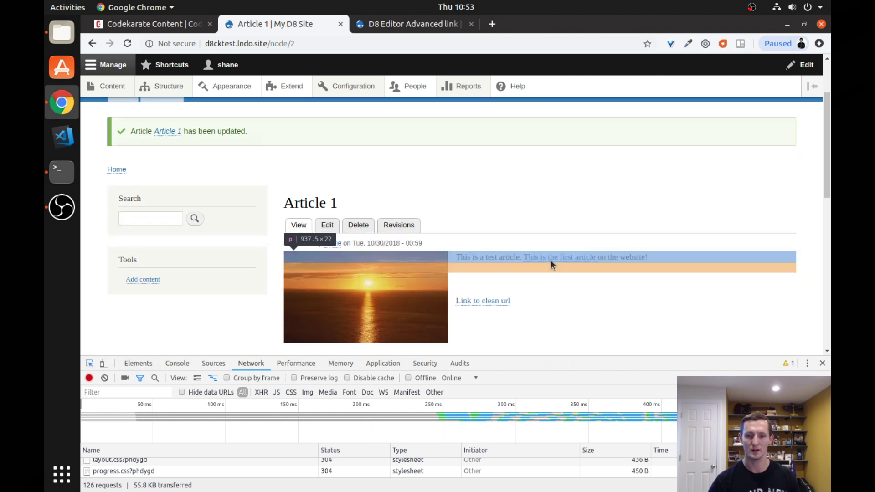
pyautogui.click(551, 258)
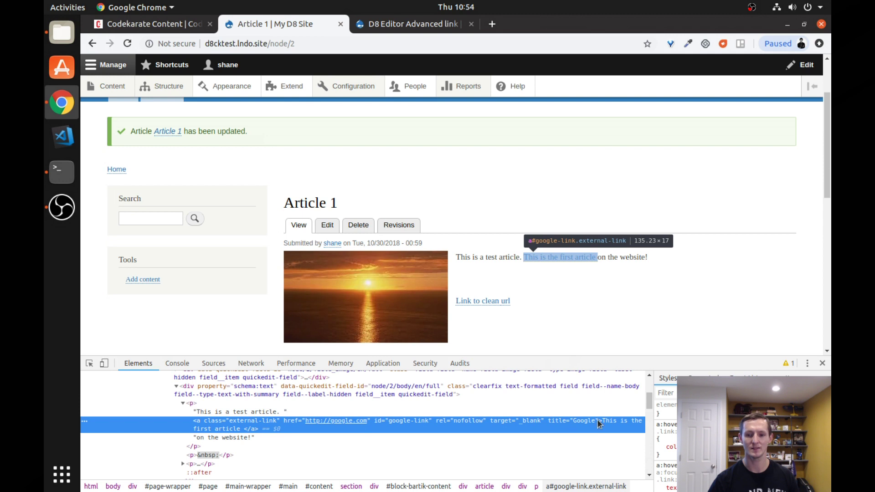
# Test the article's new link, close the page it opens, and return to the D8 Editor Advanced link project page.
pyautogui.click(642, 275)
pyautogui.click(559, 258)
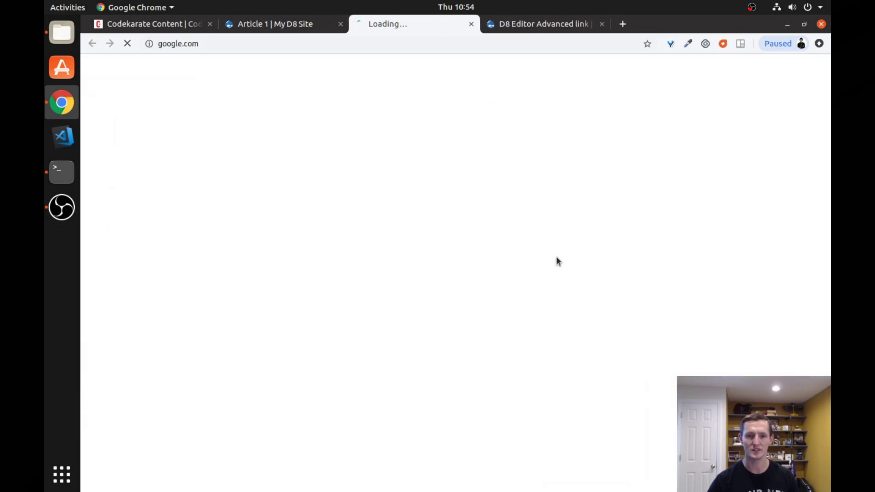
pyautogui.click(471, 25)
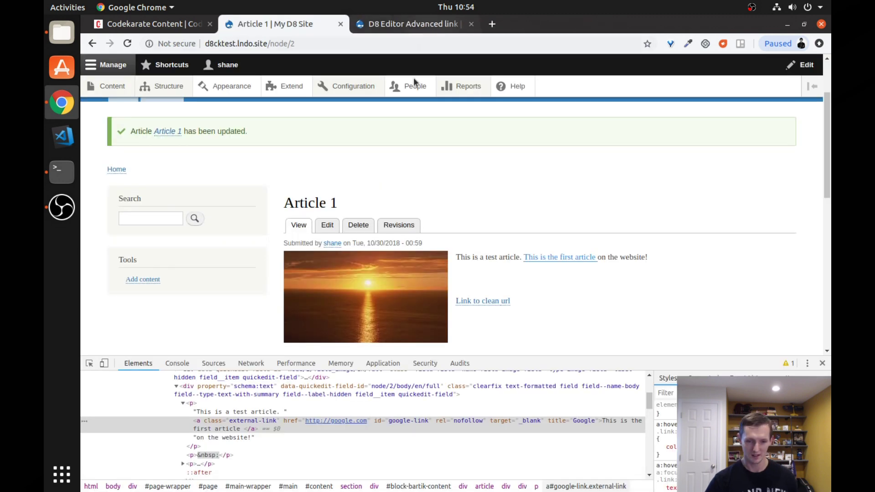
pyautogui.click(407, 25)
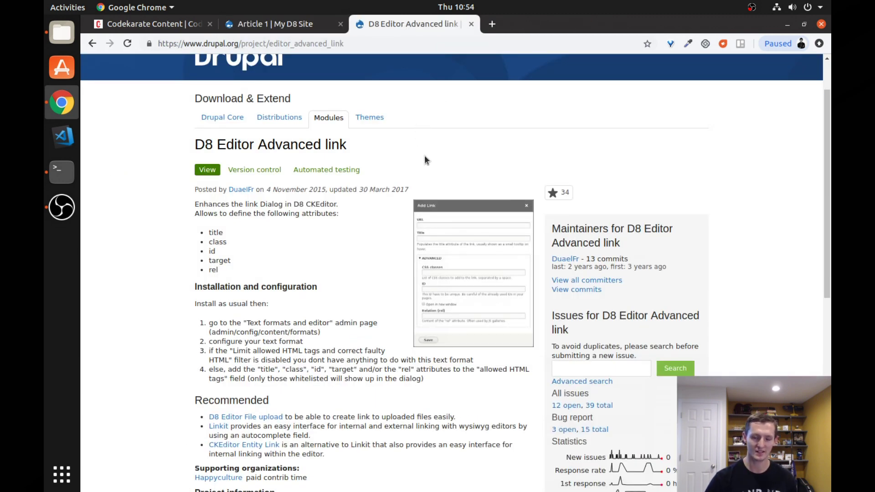